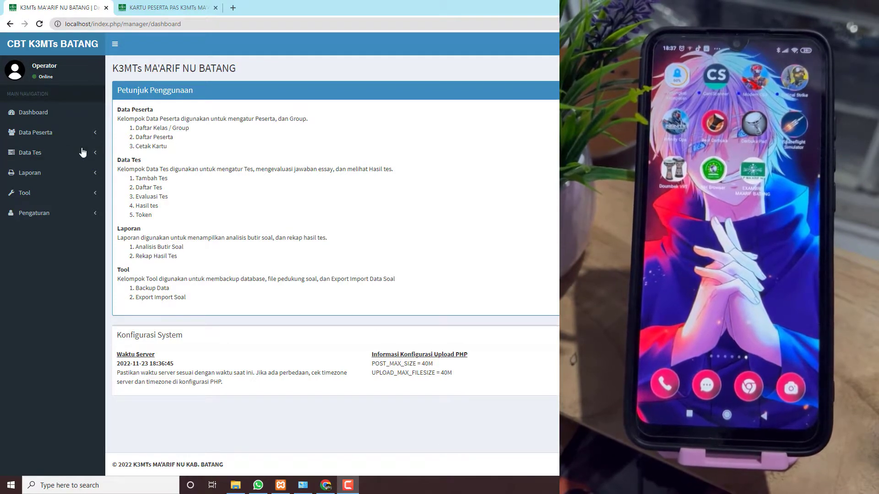
Open the list of existing tests, and then the form for adding a new test.
click(50, 155)
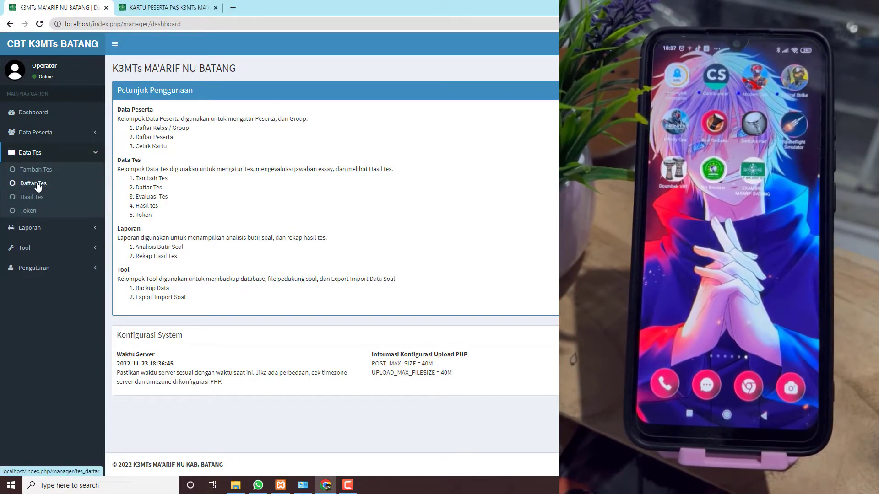
click(35, 184)
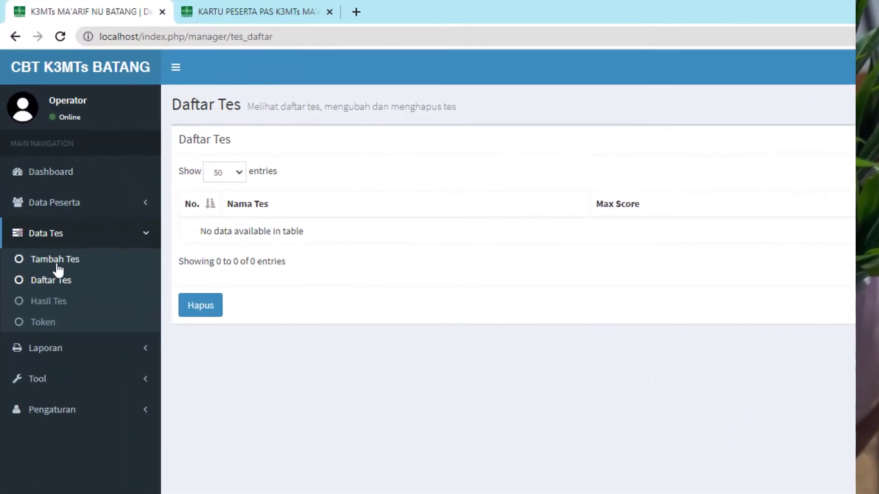
click(45, 169)
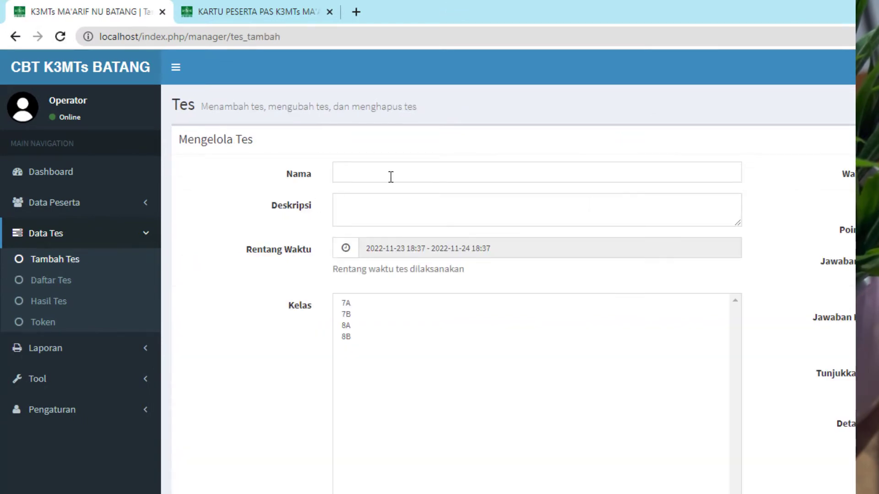
Name the new test "SIMULASI 1" and enter "PAS" as its description.
click(394, 175)
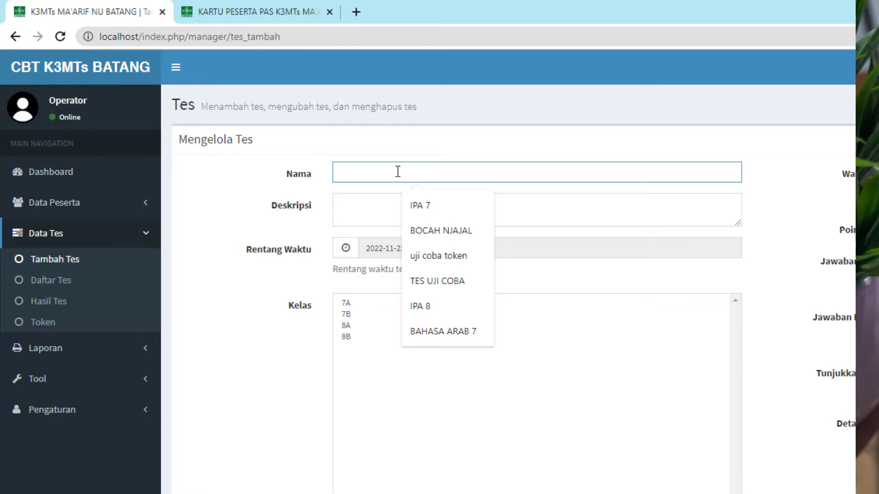
text(s)
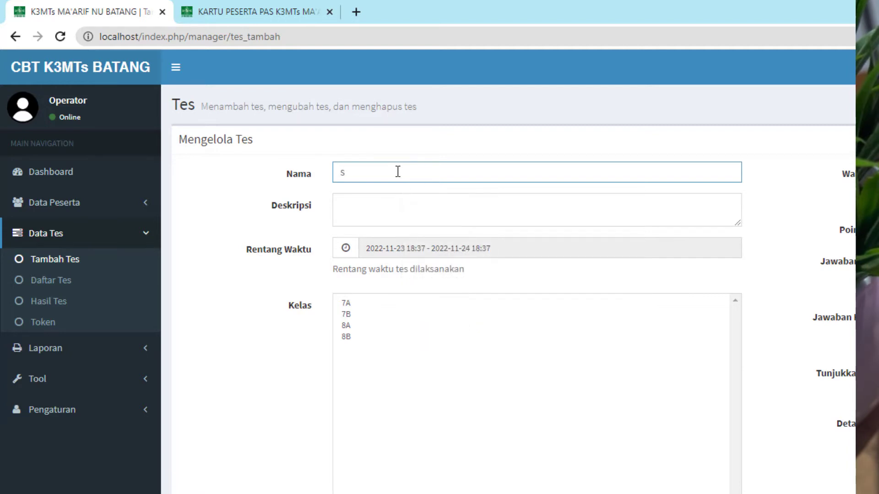
text(IMULASI 1)
click(394, 206)
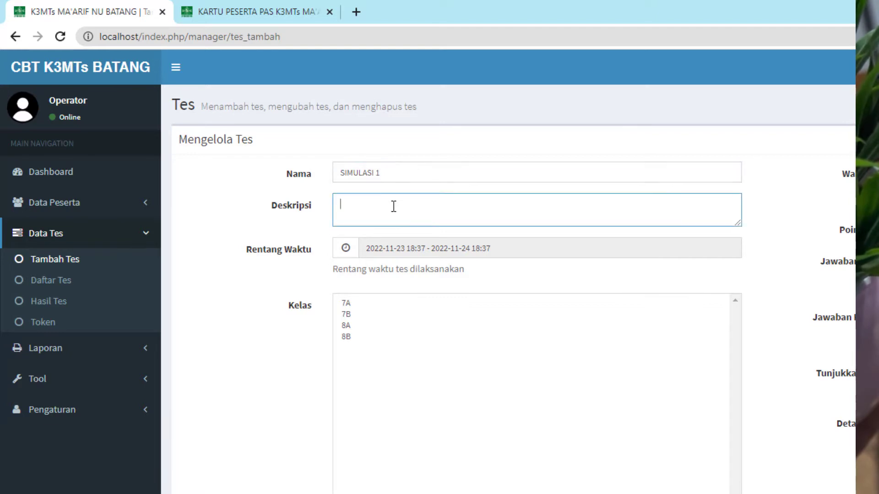
text(POAS)
text(AS)
Set the start of the test's time range to 24 November 2022 at 7:30 AM.
click(399, 248)
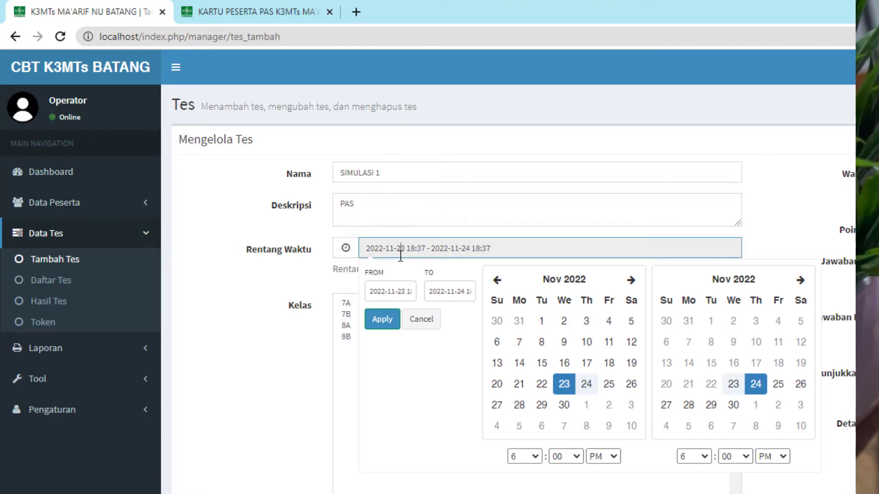
click(585, 384)
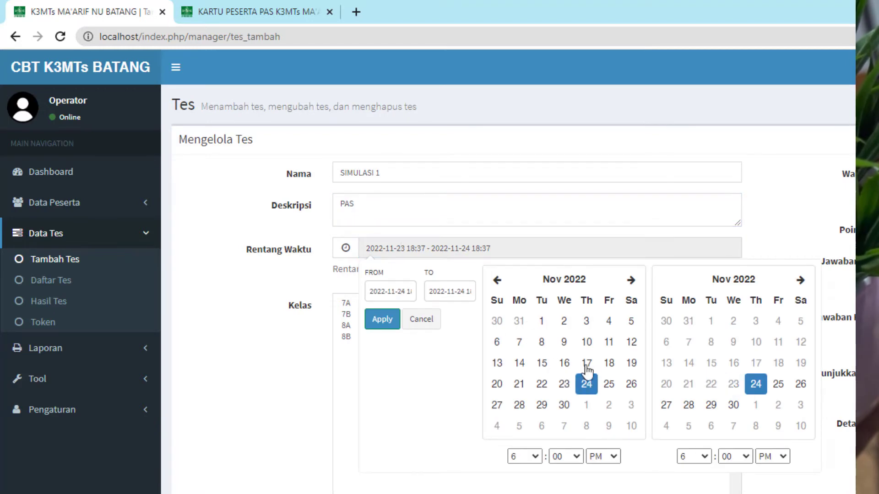
click(524, 457)
click(522, 492)
click(565, 457)
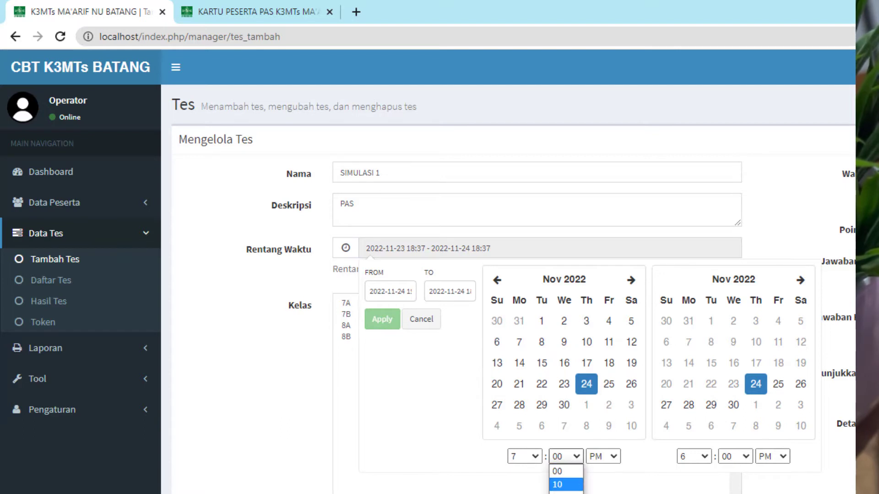
click(563, 484)
click(603, 457)
click(609, 474)
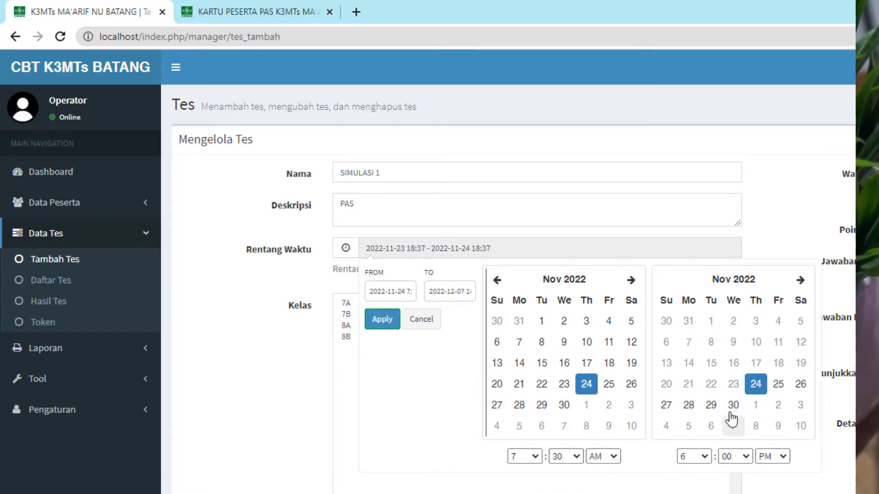
Set the end of the test's time range to 24 November 2022 at 11:50 AM.
click(704, 457)
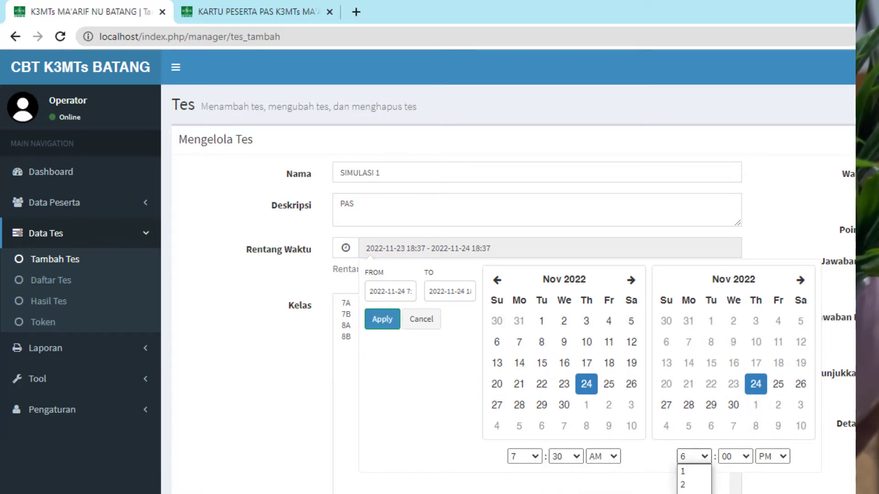
click(693, 492)
click(735, 457)
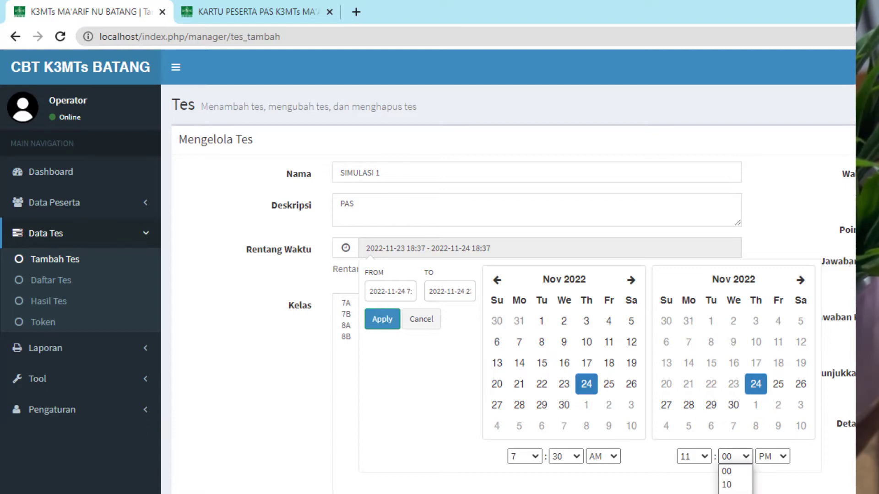
click(735, 493)
click(779, 457)
click(771, 471)
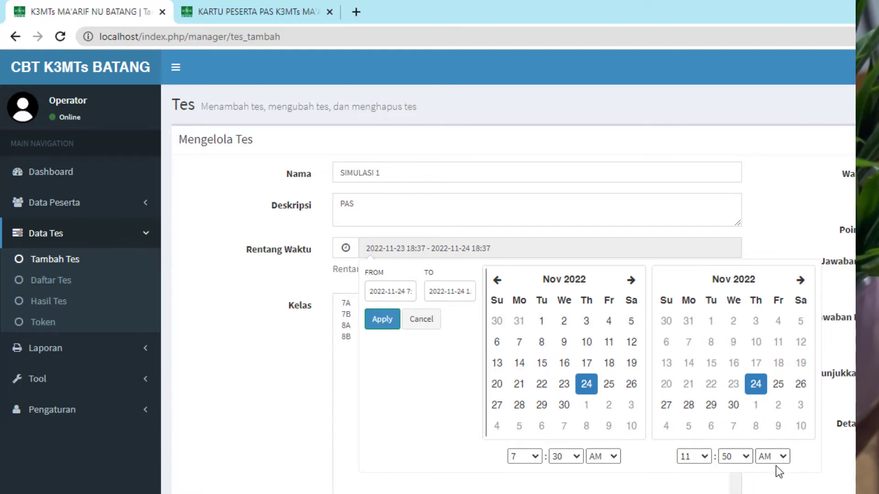
Try 1:50 PM as the end of the time range, and set it back to 11:50 AM.
click(707, 460)
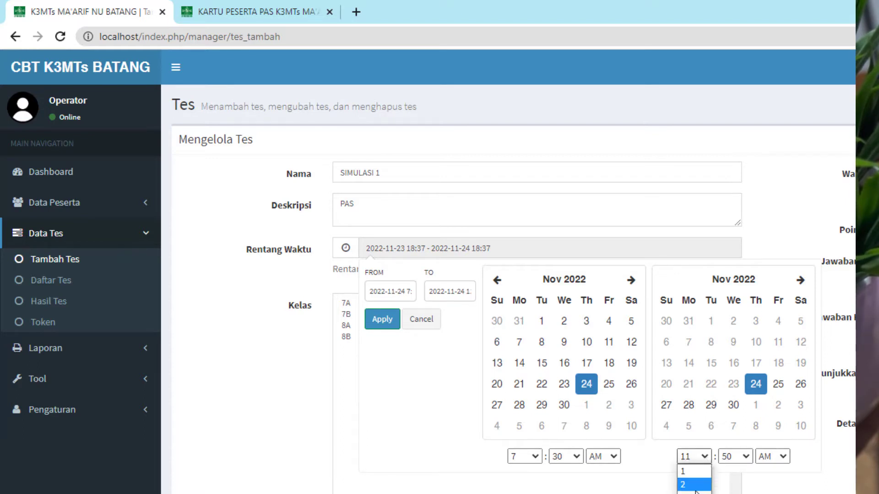
click(687, 471)
click(774, 458)
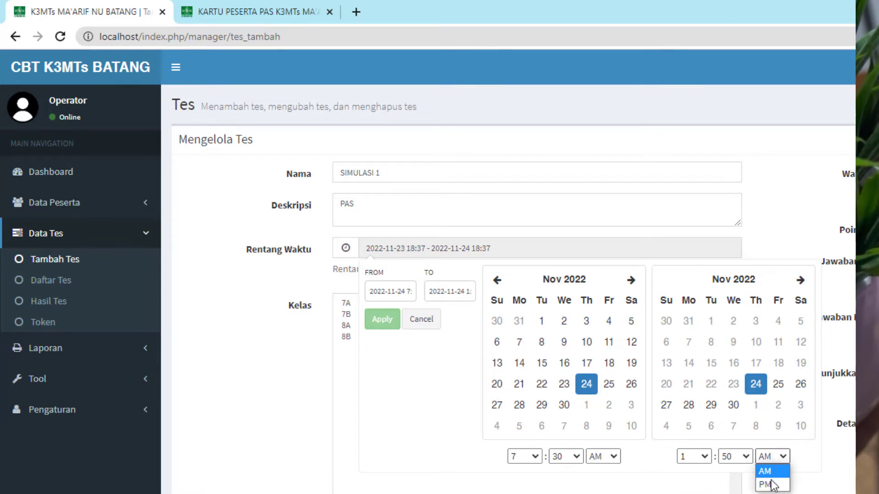
click(773, 484)
click(702, 460)
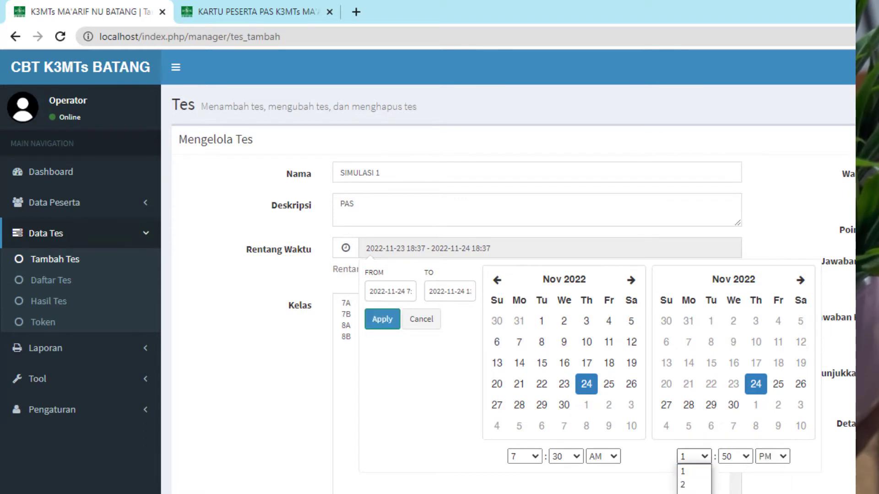
click(686, 493)
click(770, 458)
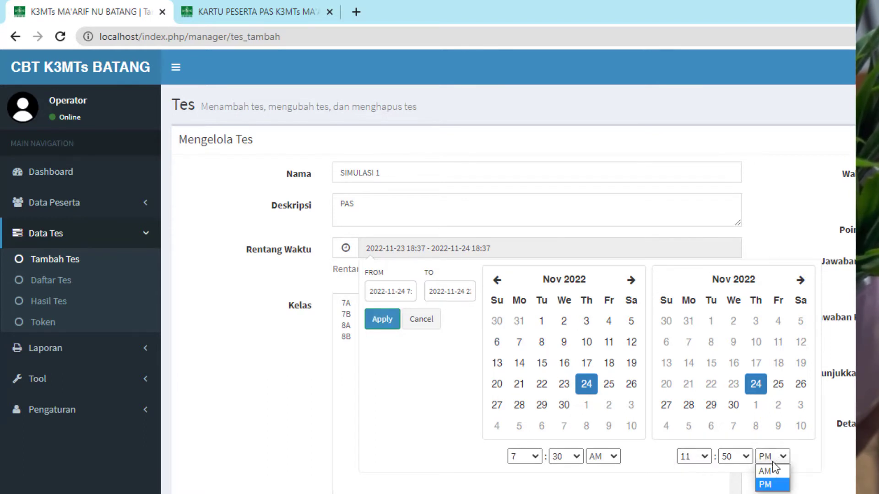
click(769, 473)
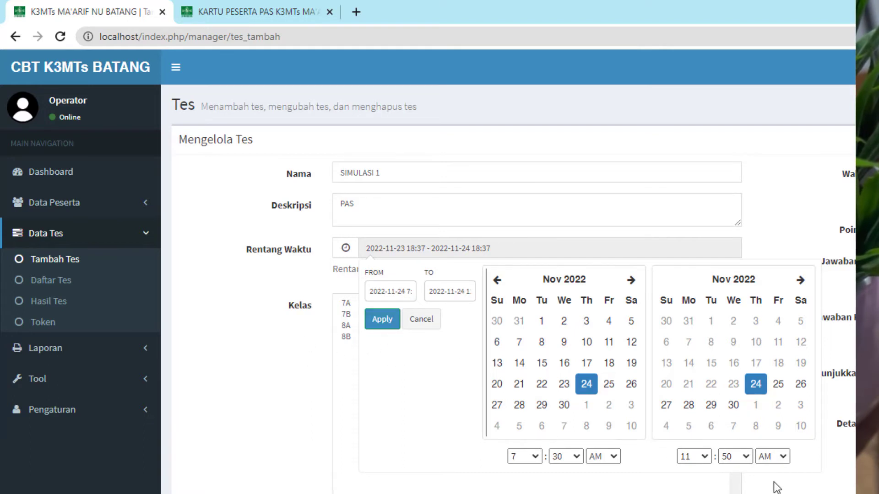
Apply the chosen time range and assign the test to classes 7A, 7B, 8A and 8B.
click(379, 320)
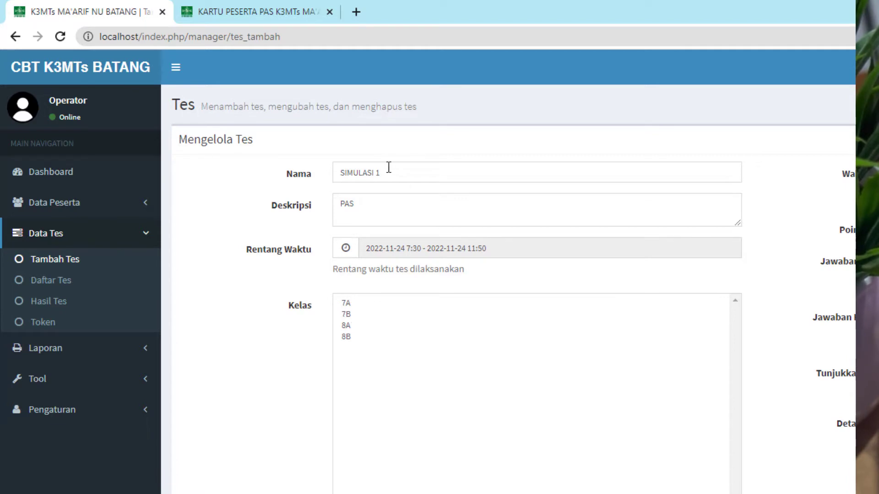
click(352, 327)
click(351, 335)
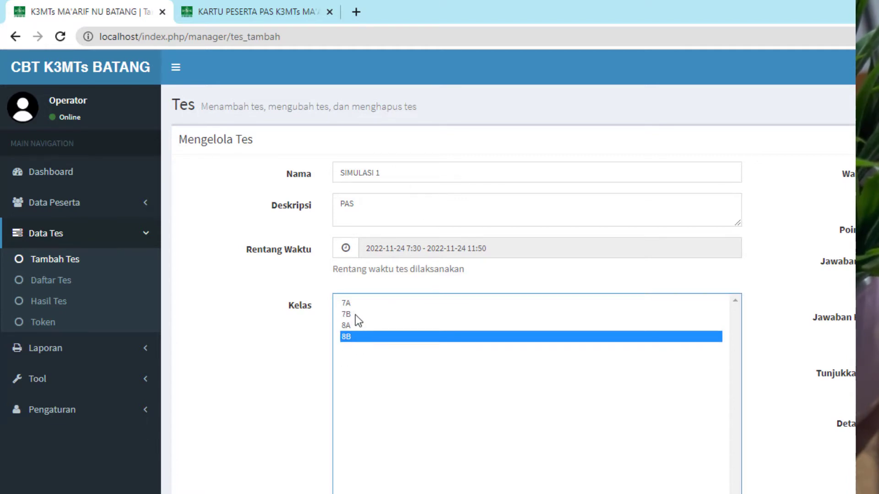
click(385, 176)
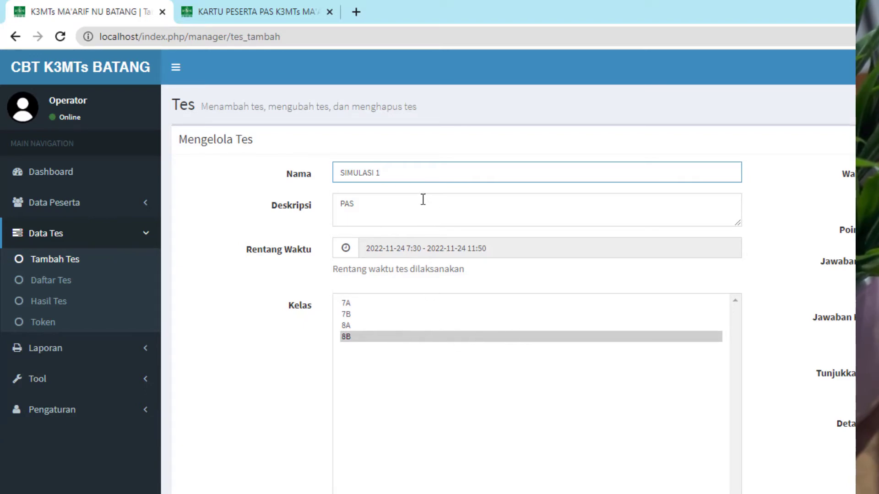
click(347, 303)
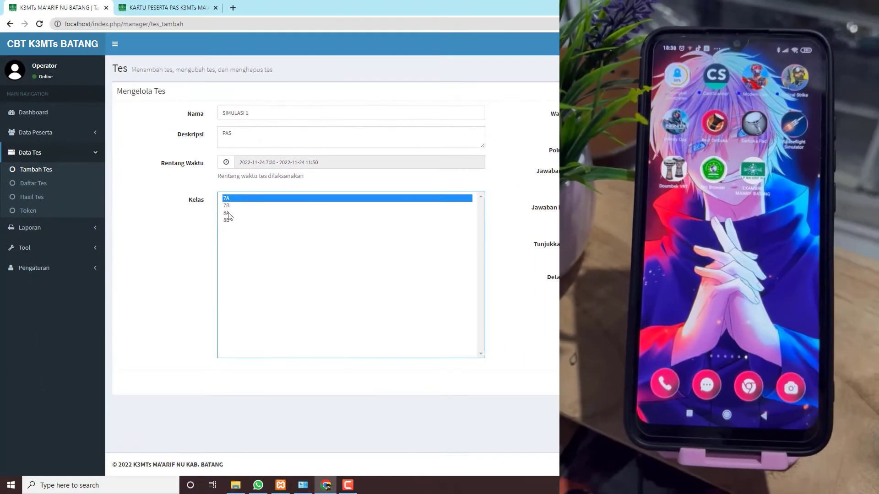
shift+click(267, 259)
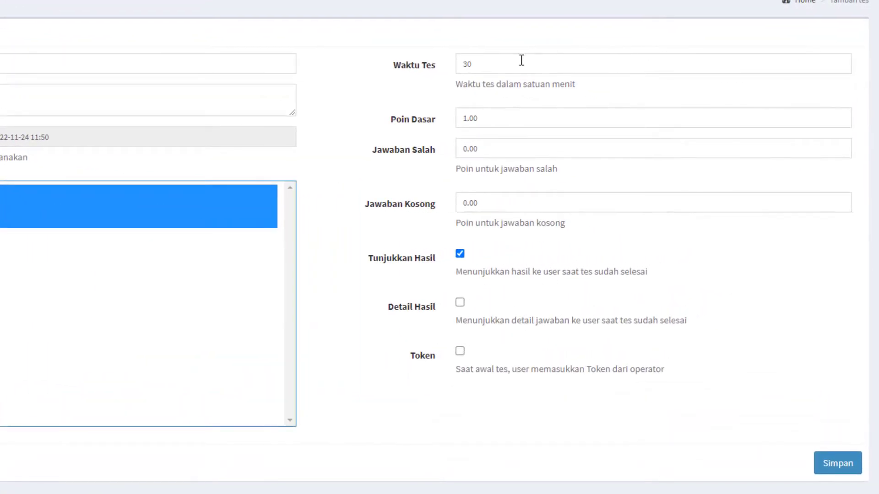
Set the test duration to 60 minutes and the base points to 4.00.
click(577, 110)
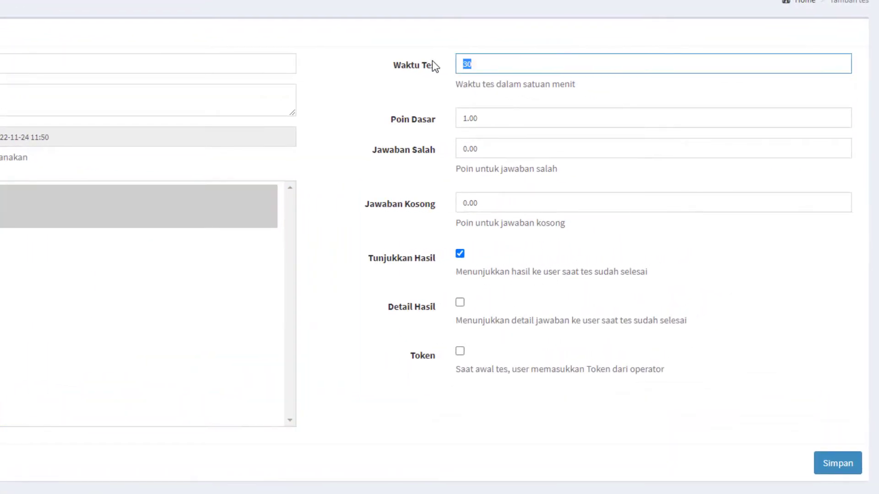
text(60)
drag(467, 119, 459, 119)
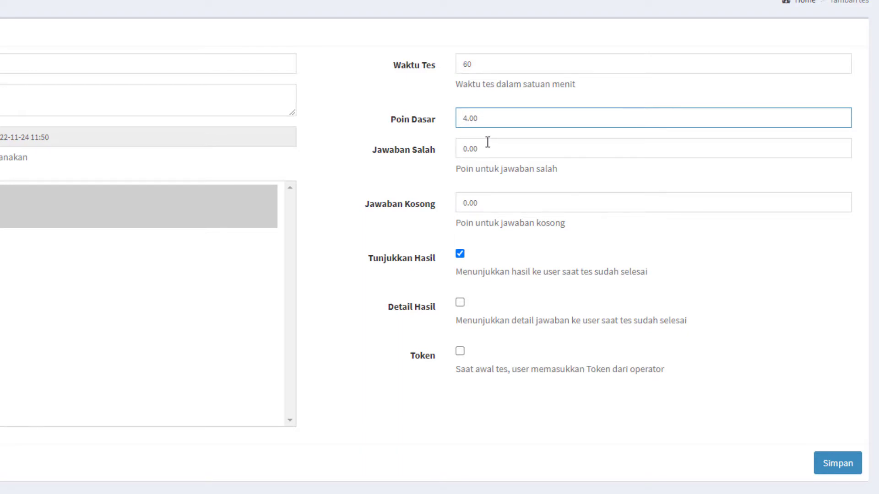
click(465, 150)
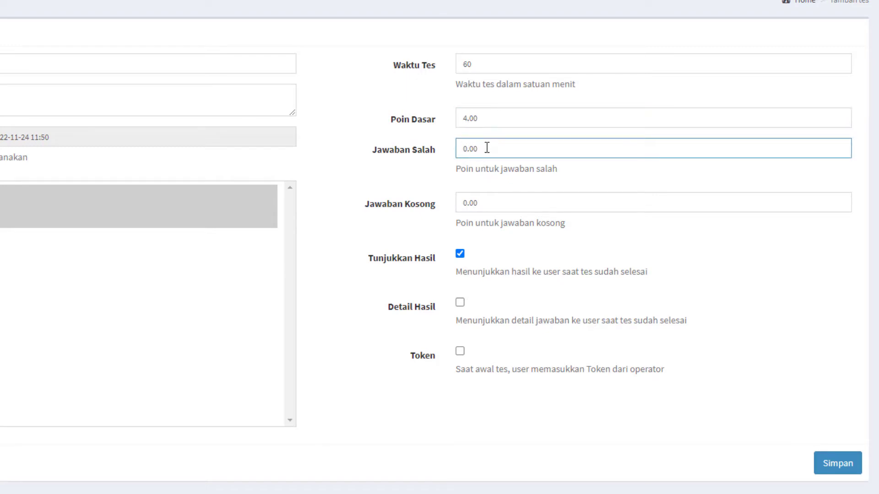
drag(486, 149, 459, 149)
click(499, 203)
drag(510, 203, 458, 203)
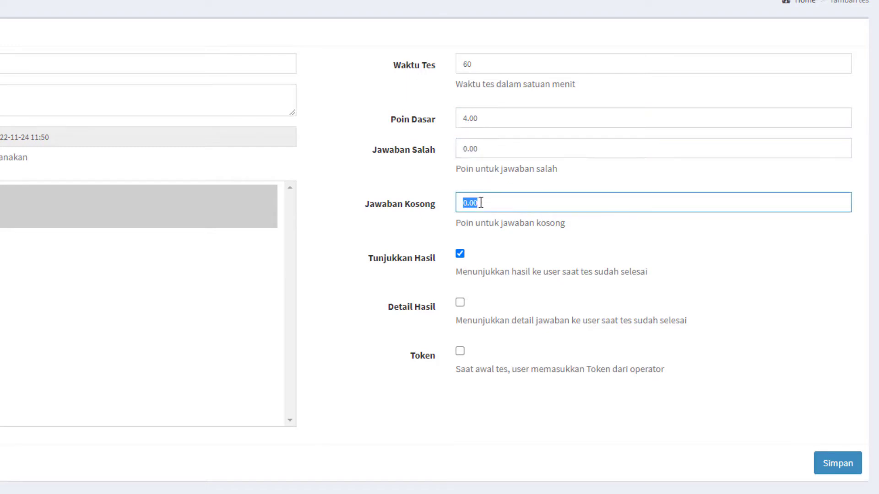
click(487, 202)
Turn off showing results to participants, require a token at the start, and save the test.
click(462, 251)
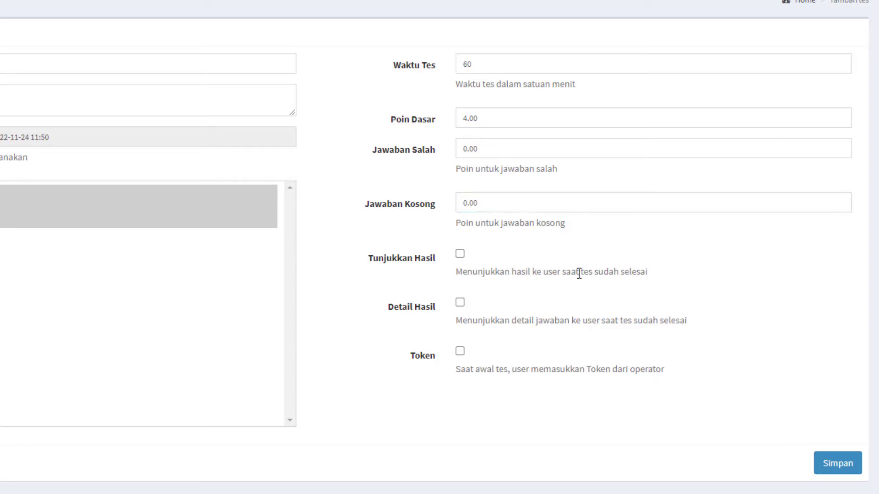
click(460, 352)
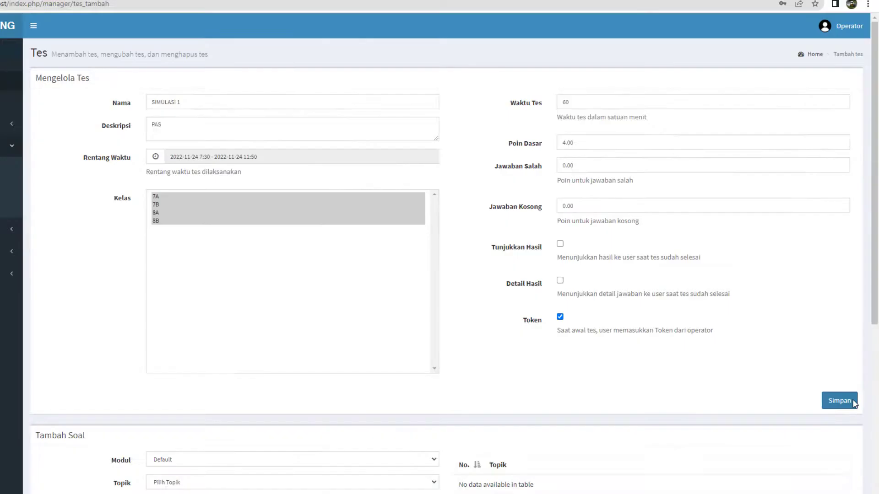
click(838, 463)
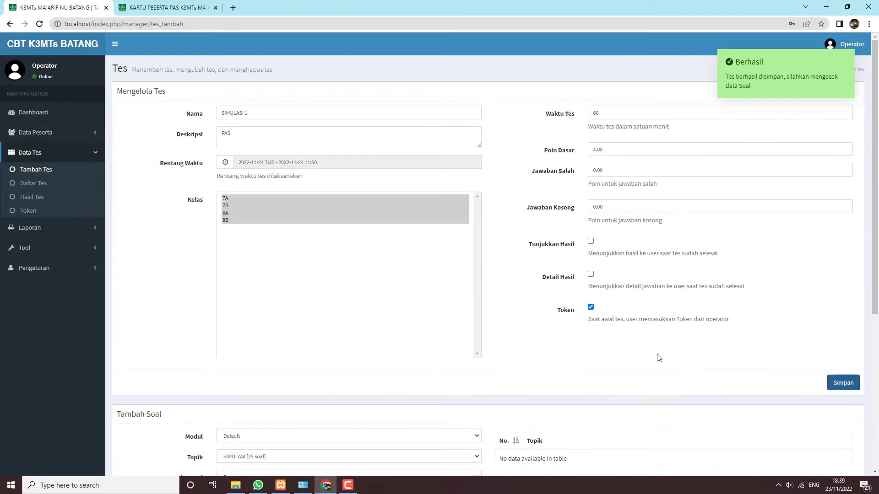
scroll(567, 357, down, 5)
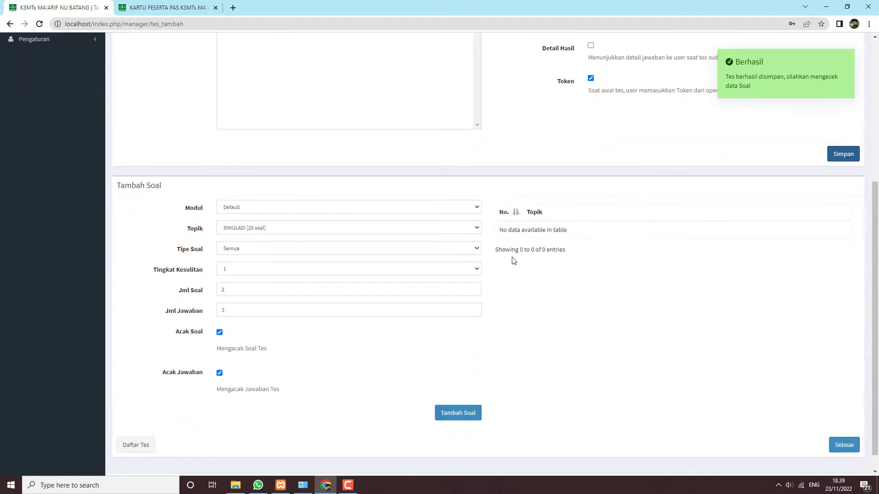
scroll(697, 275, up, 4)
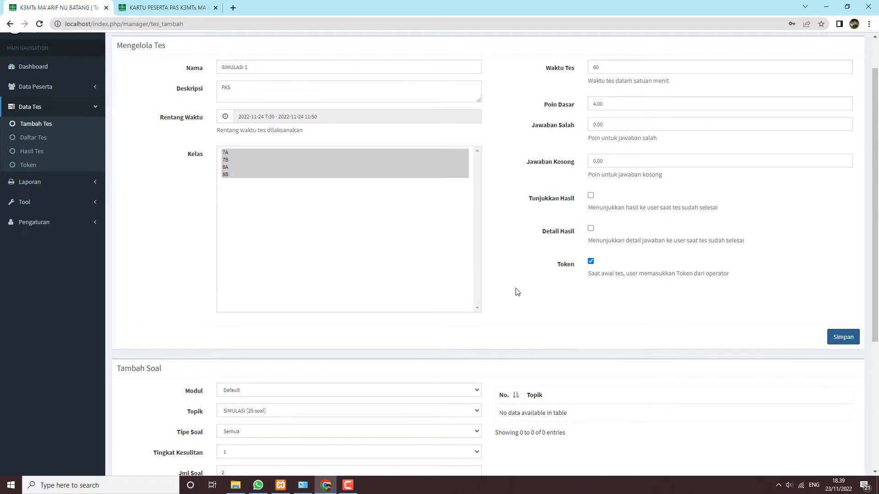
scroll(577, 292, down, 1)
scroll(350, 312, down, 2)
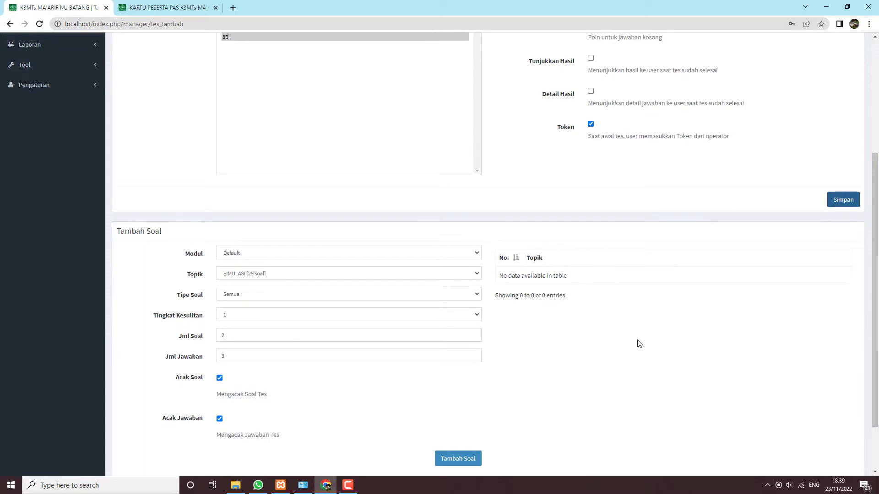
scroll(293, 298, up, 3)
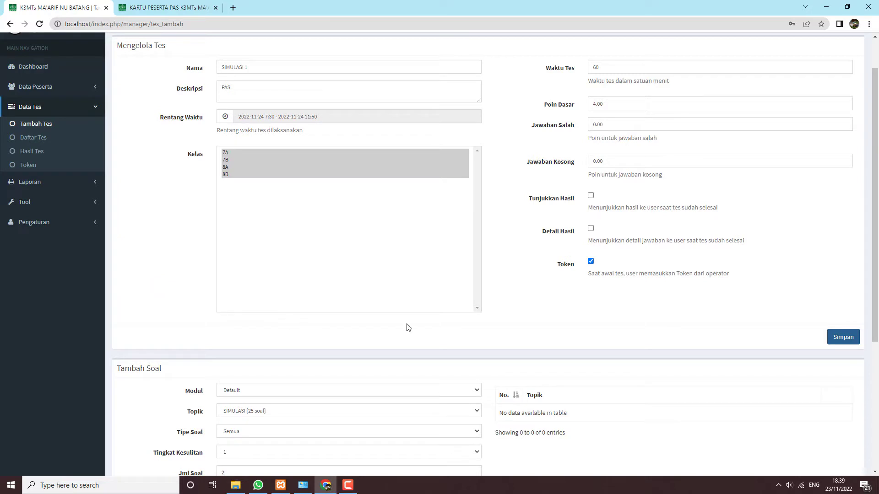
scroll(580, 339, down, 2)
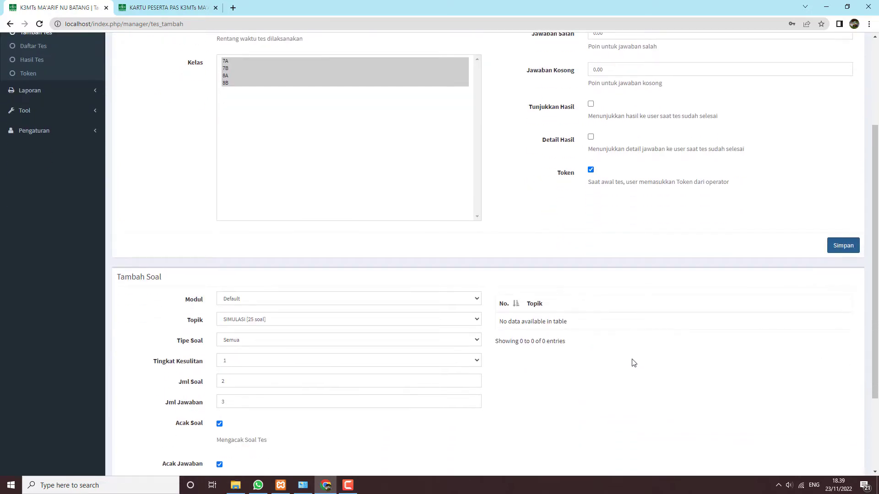
Choose the SIMULASI topic for the test's questions, with 25 questions and 4 answers.
scroll(449, 321, up, 3)
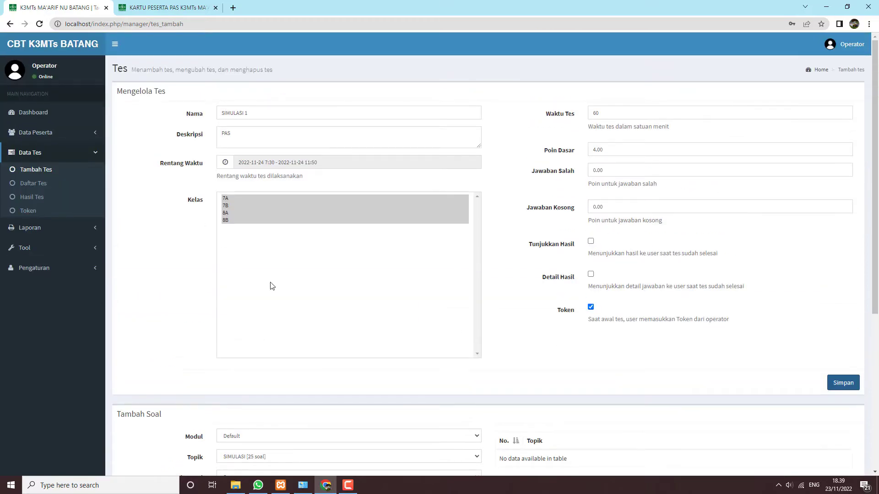
scroll(453, 354, down, 4)
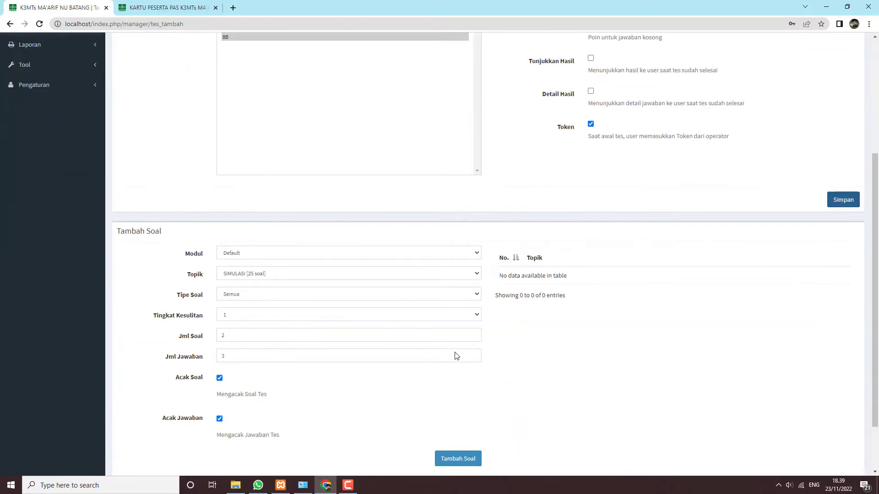
click(302, 274)
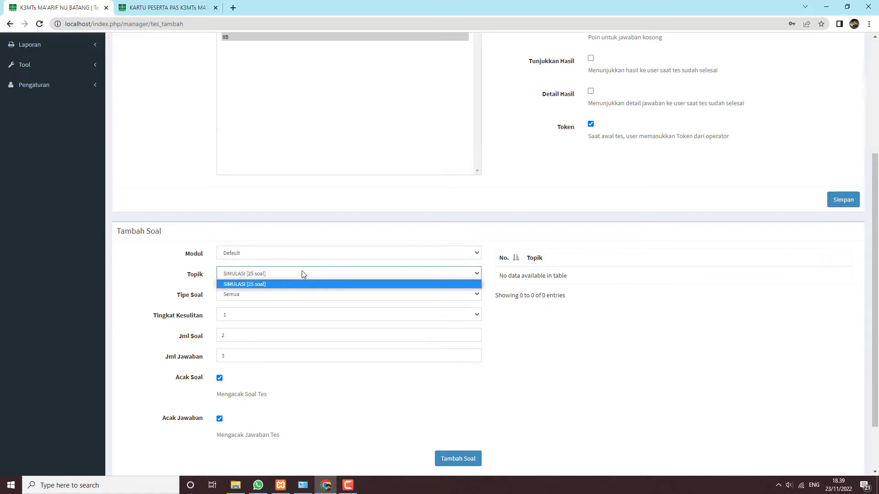
click(257, 284)
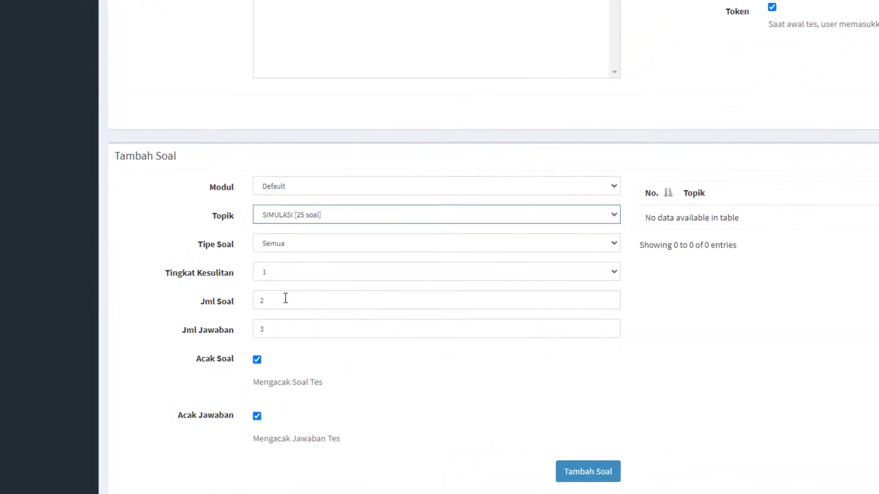
drag(287, 298, 242, 301)
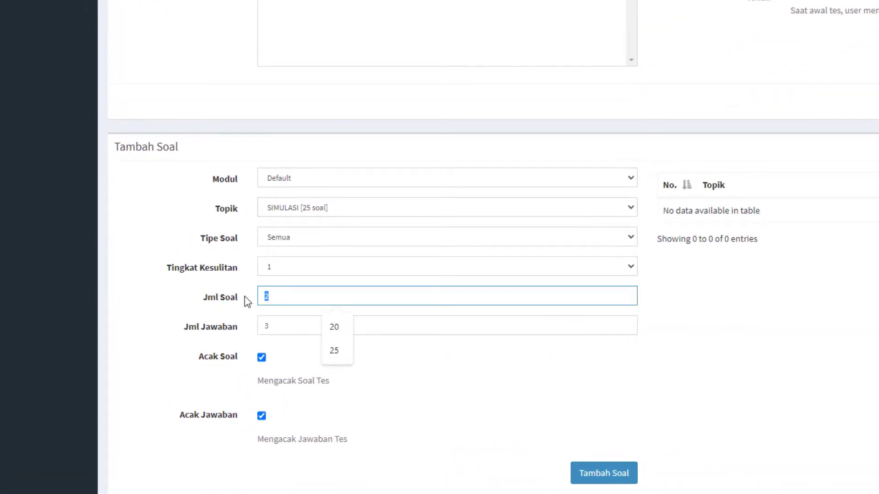
text(25)
drag(281, 326, 232, 332)
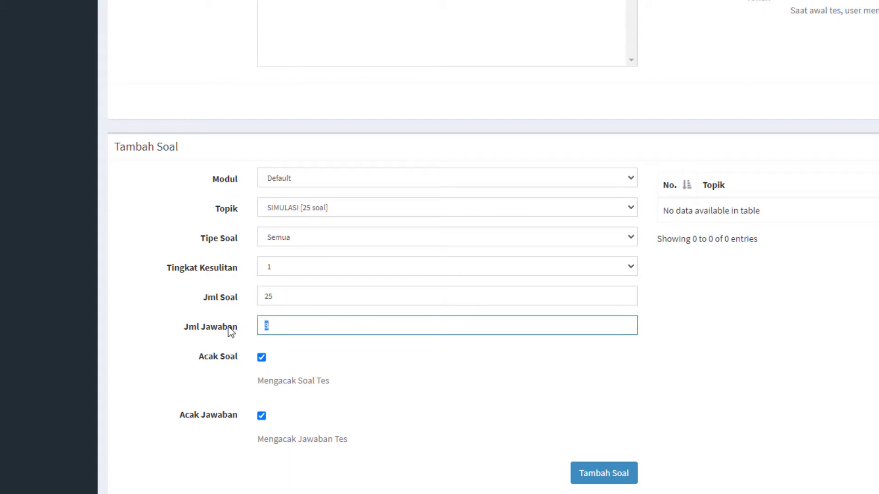
text(4)
Add the configured question set to the test and finish the test setup.
scroll(274, 339, down, 2)
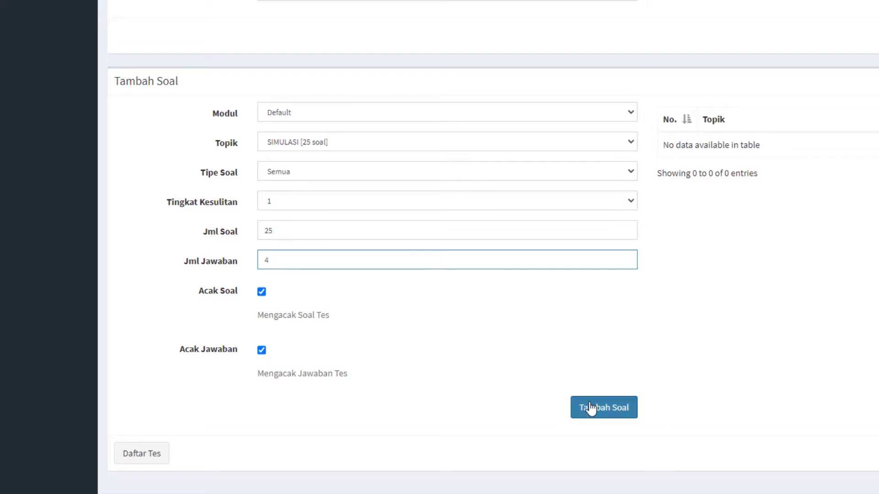
click(591, 408)
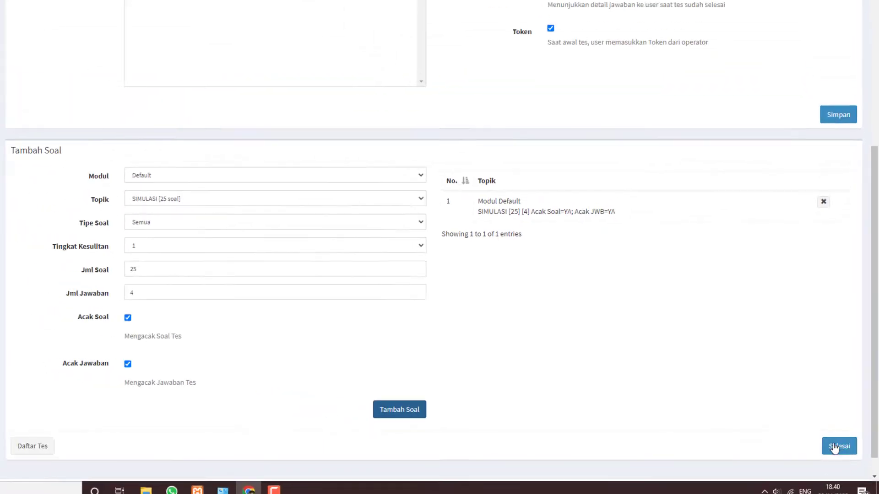
click(845, 445)
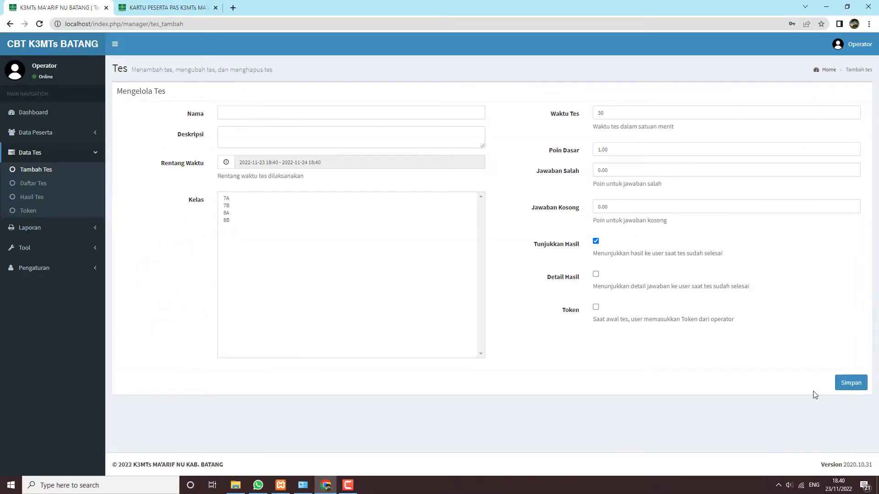
Open the list of tests, expand the SIMULASI 1 details and examine its start and end times.
click(40, 183)
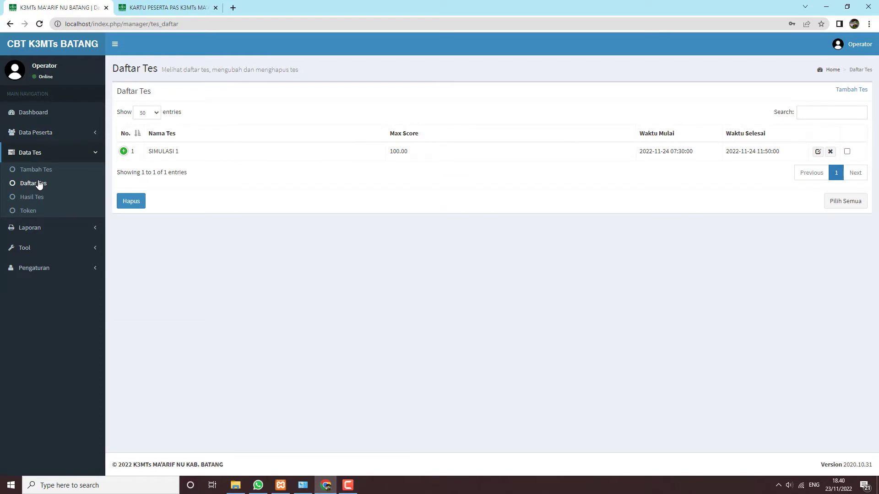
click(124, 151)
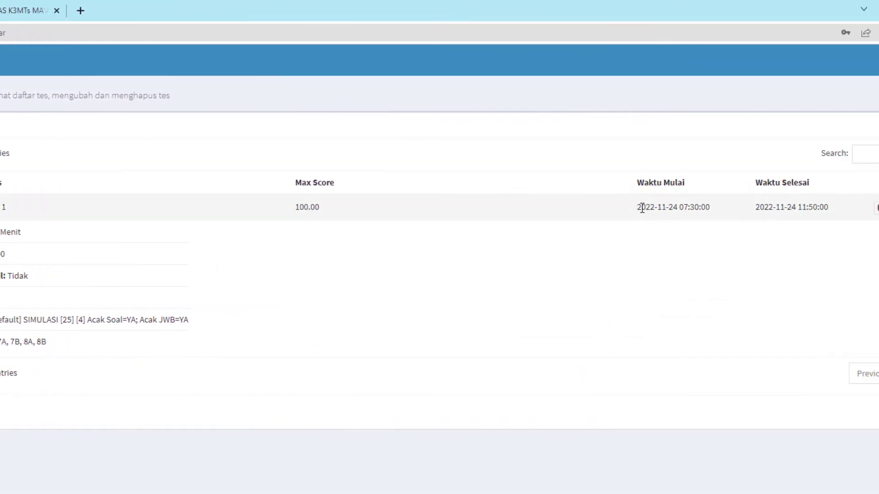
double_click(671, 207)
click(686, 207)
drag(787, 207, 802, 207)
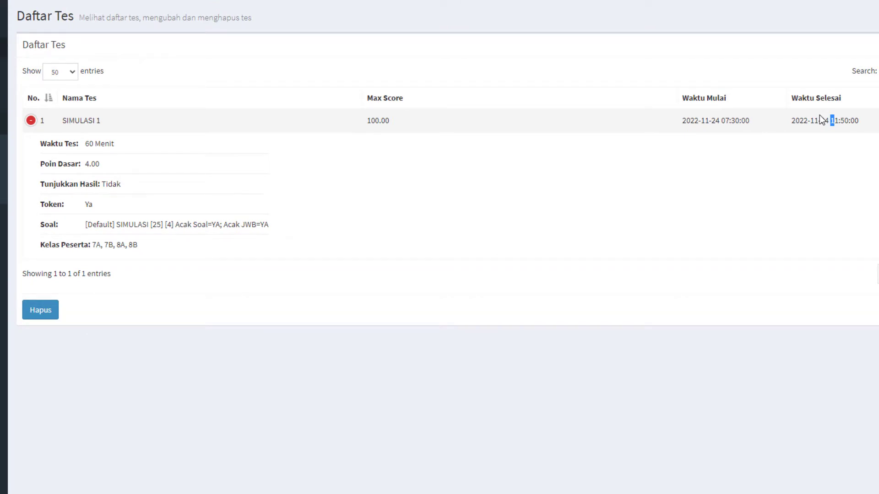
Examine the SIMULASI 1 test duration against its scheduled start and end times.
double_click(89, 144)
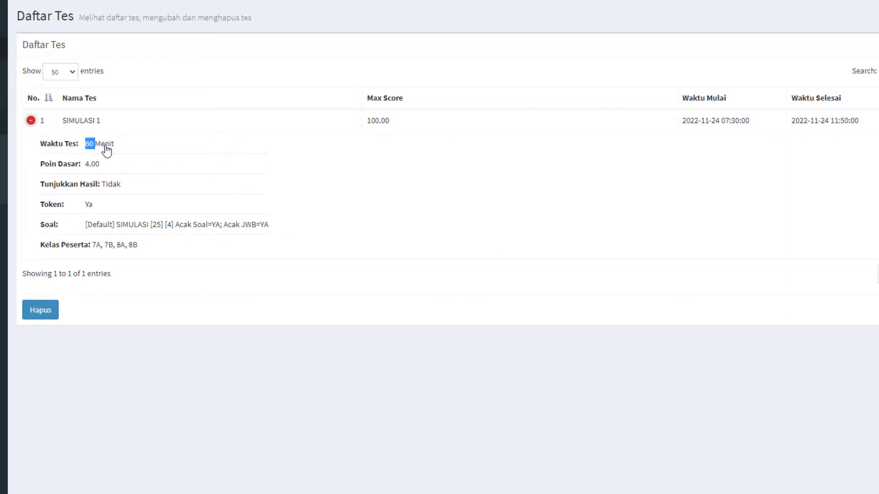
drag(106, 150, 141, 151)
click(141, 152)
drag(87, 151, 123, 150)
click(91, 154)
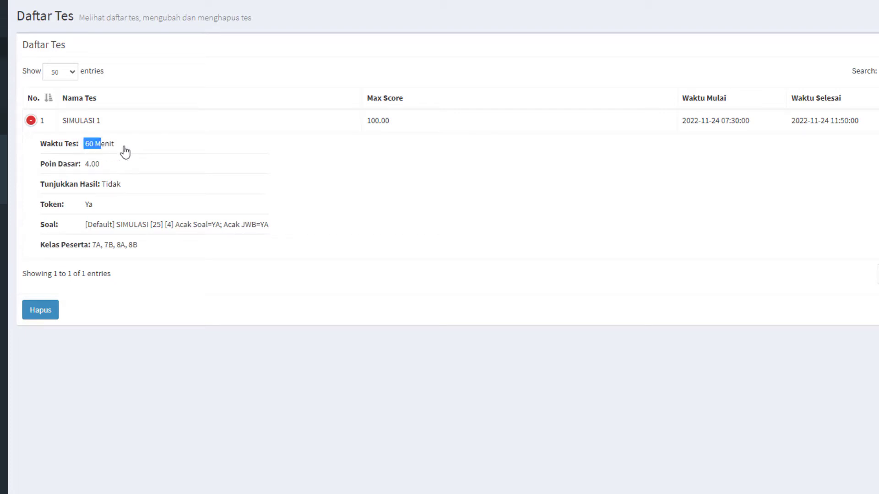
click(89, 153)
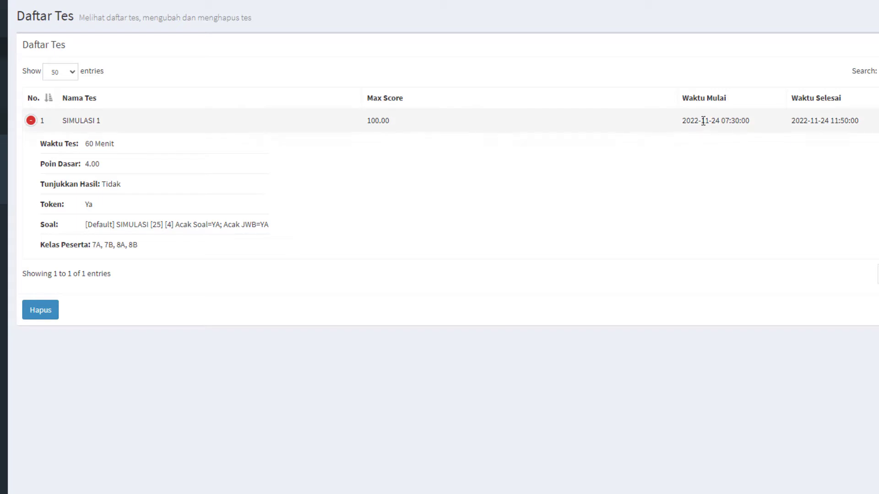
drag(680, 120, 869, 117)
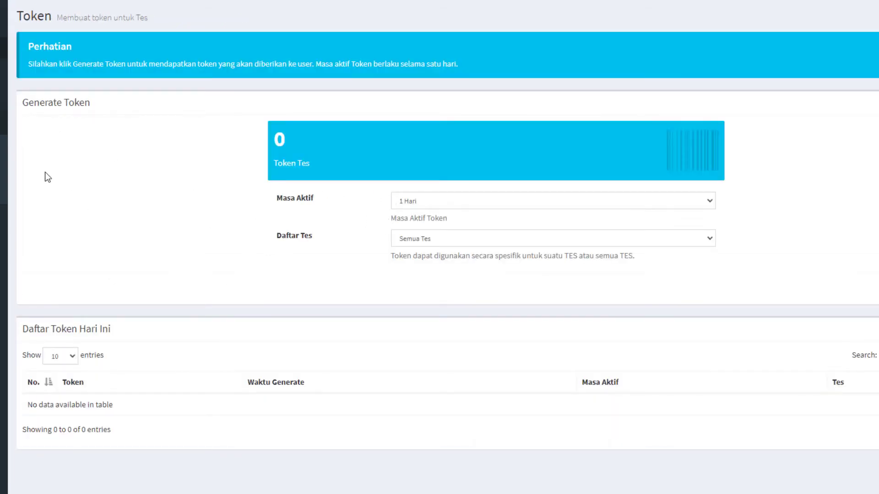
Generate a token for the SIMULASI 2 test with an active period of 30 menit.
click(436, 239)
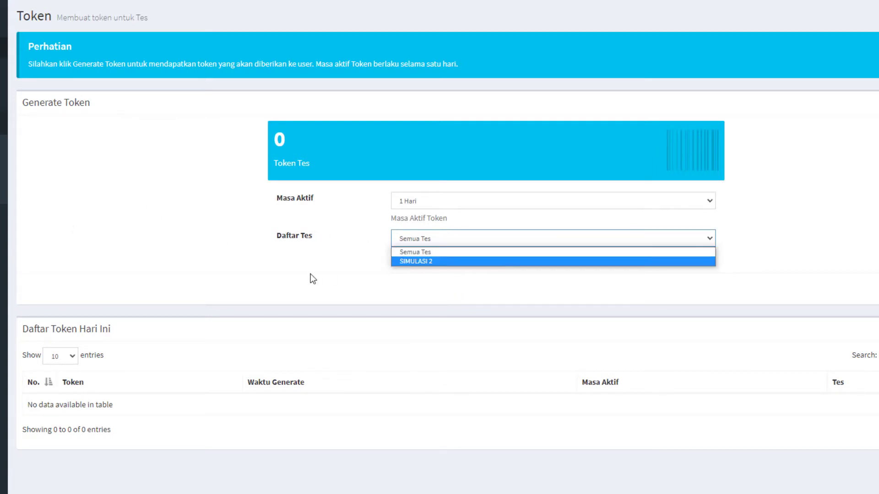
click(427, 262)
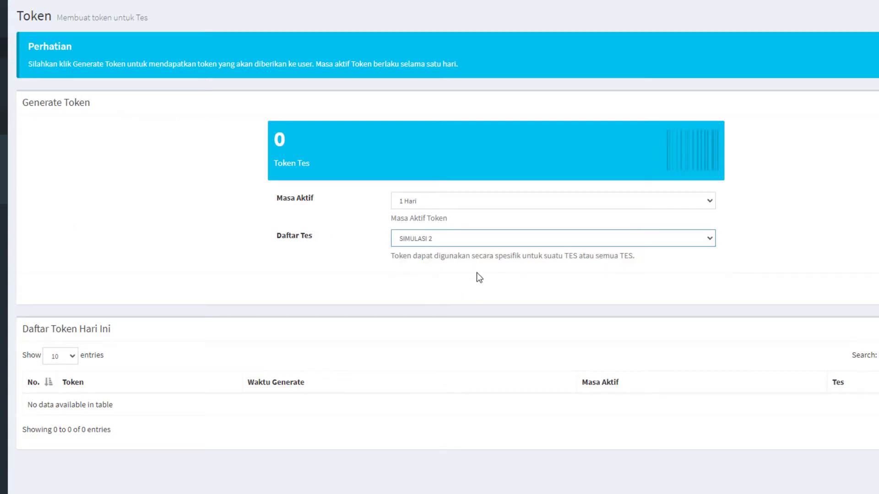
click(442, 243)
click(430, 260)
click(430, 202)
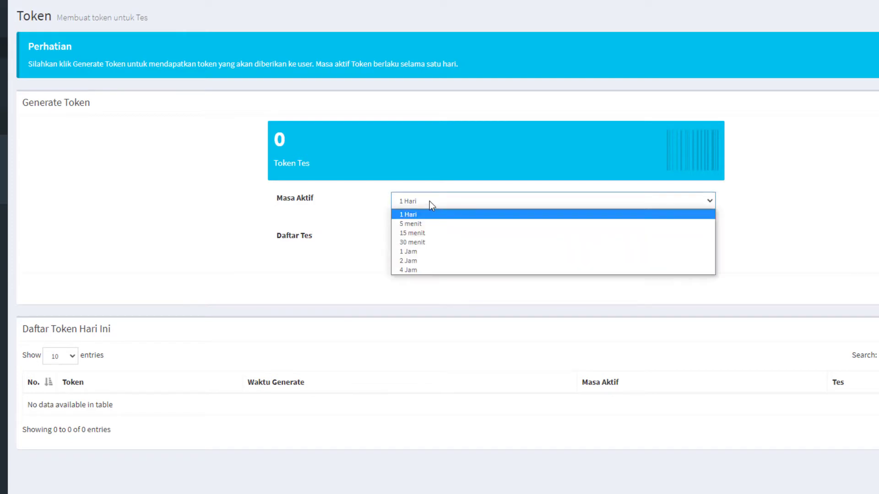
click(414, 243)
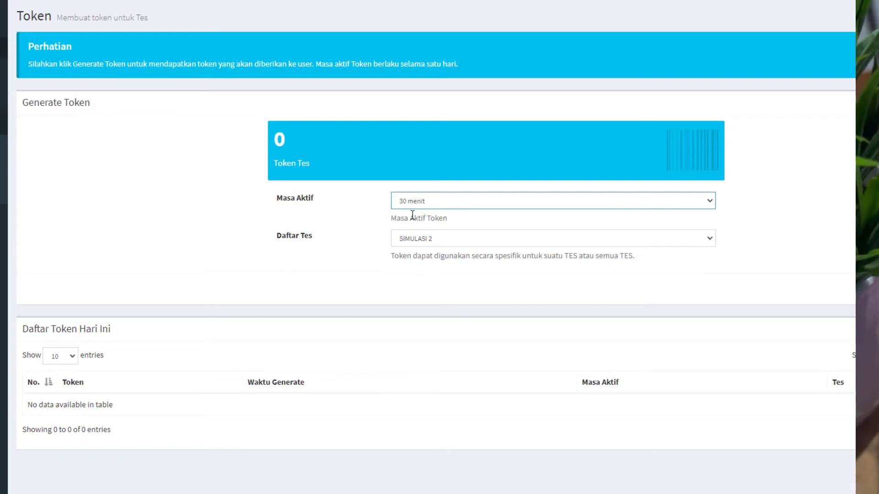
click(472, 164)
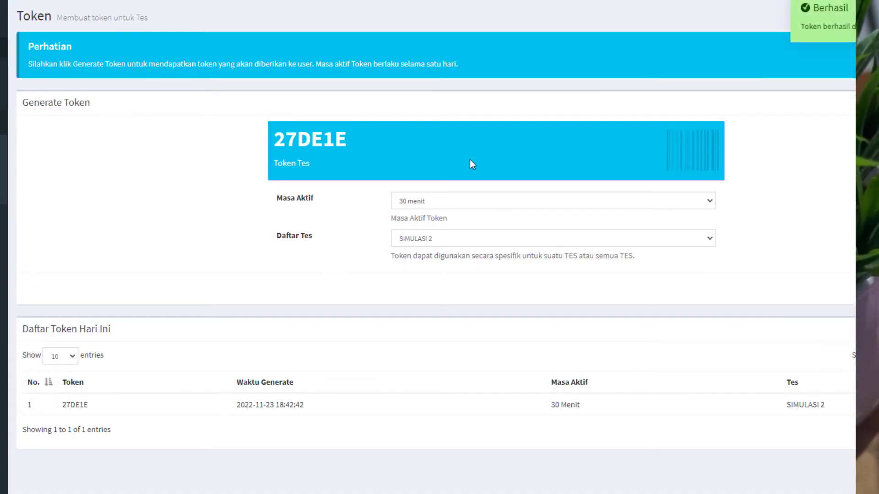
Highlight the generated test token to examine it.
drag(349, 142, 256, 144)
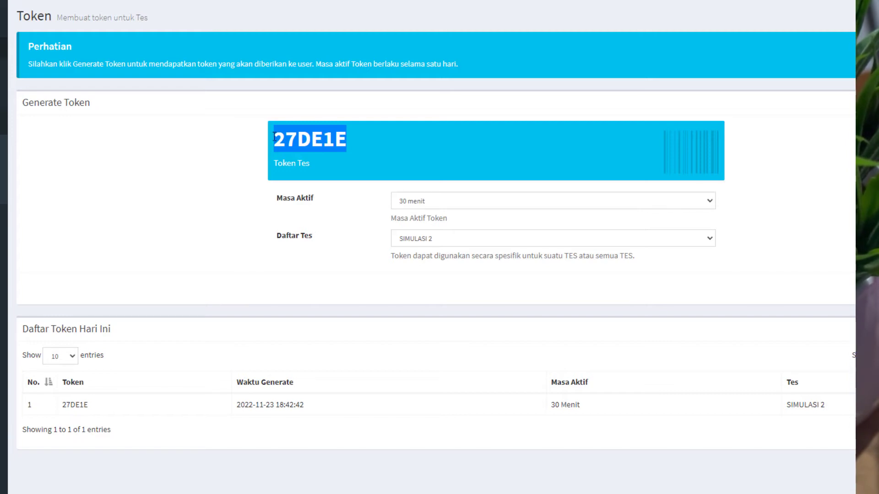
click(256, 139)
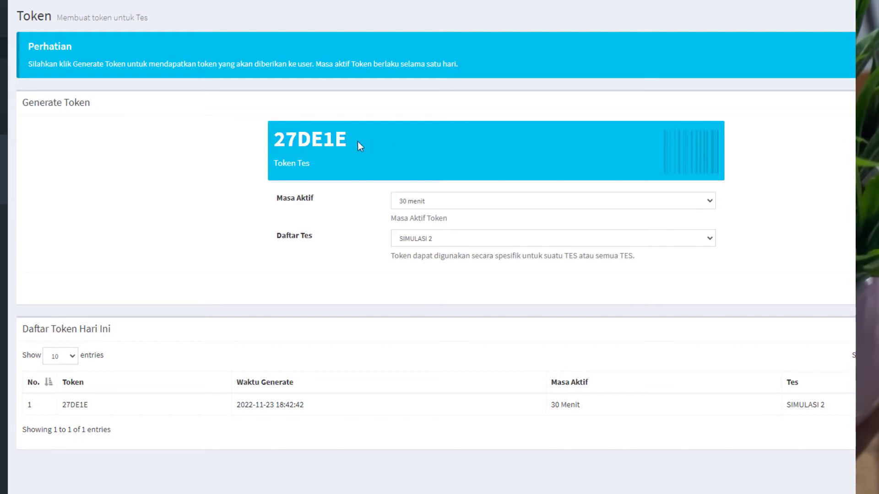
drag(344, 138, 278, 142)
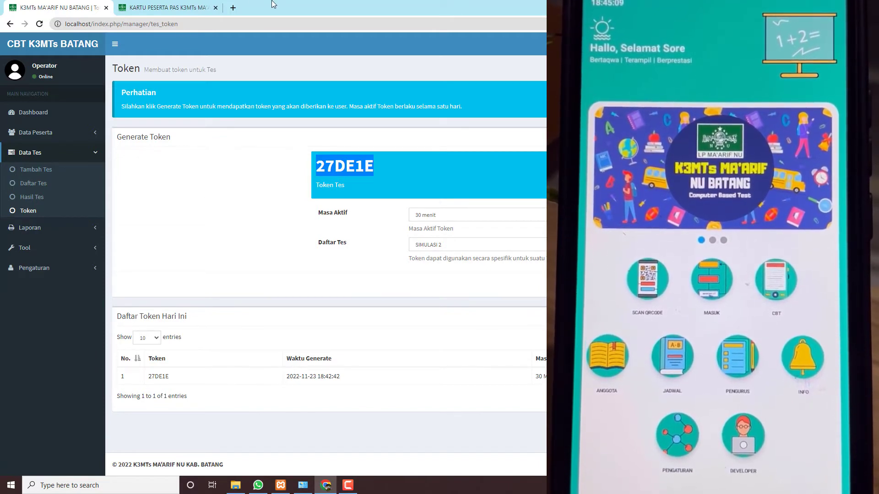
click(233, 9)
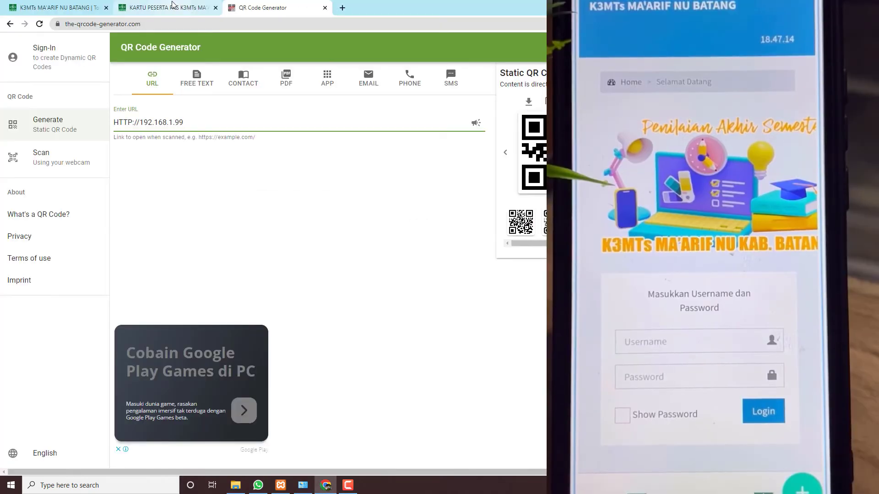
View the participant cards for the login details, and return to the token page to read the test token.
click(172, 5)
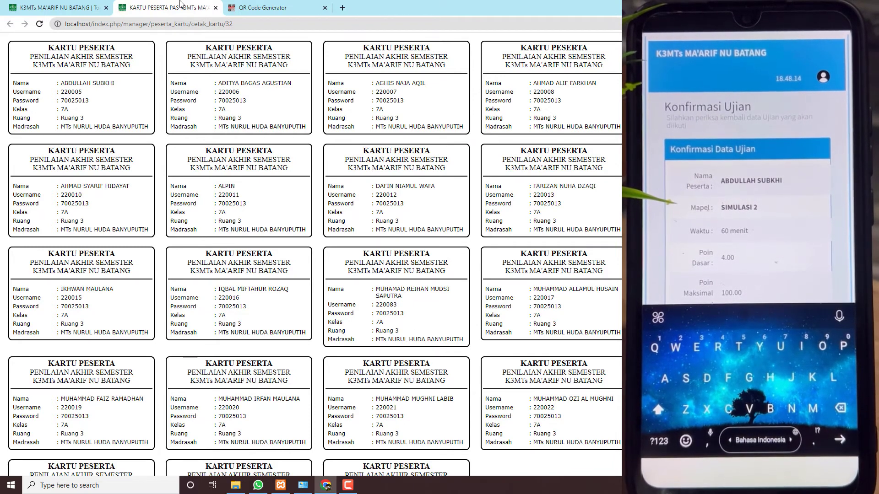
click(59, 7)
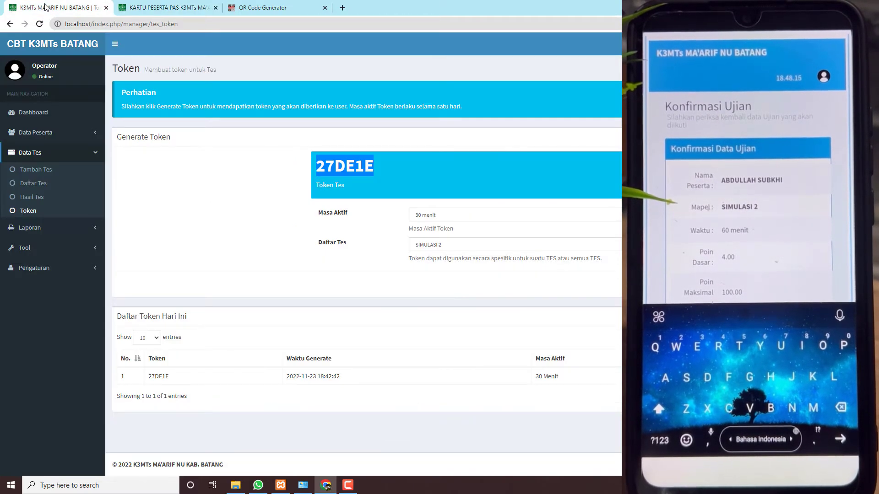
click(377, 166)
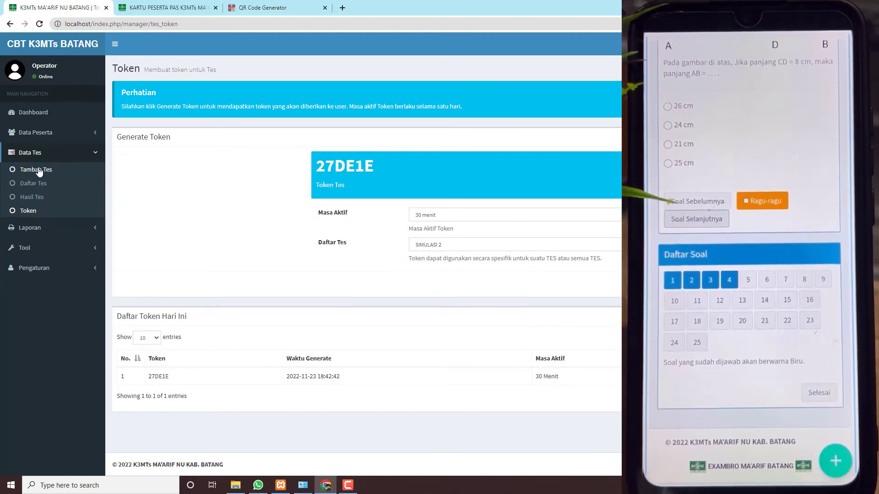
Open the test results, examine the participant's points, and refresh the results.
click(38, 198)
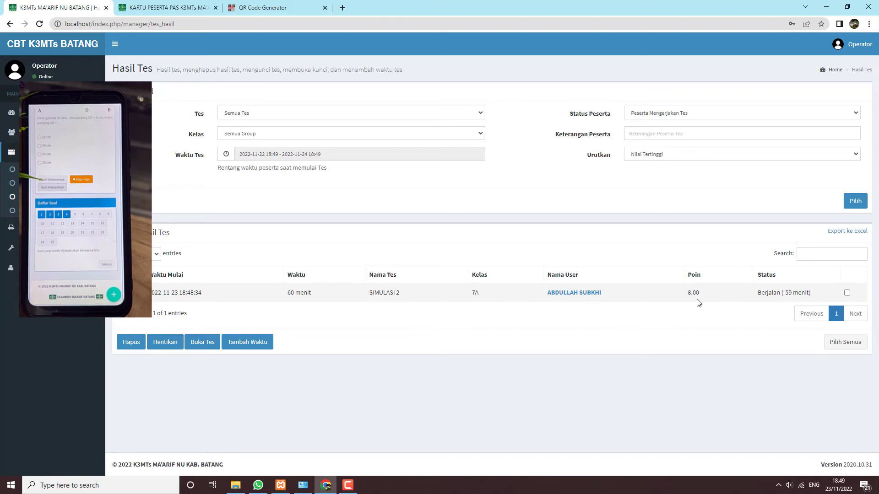
drag(703, 296, 689, 296)
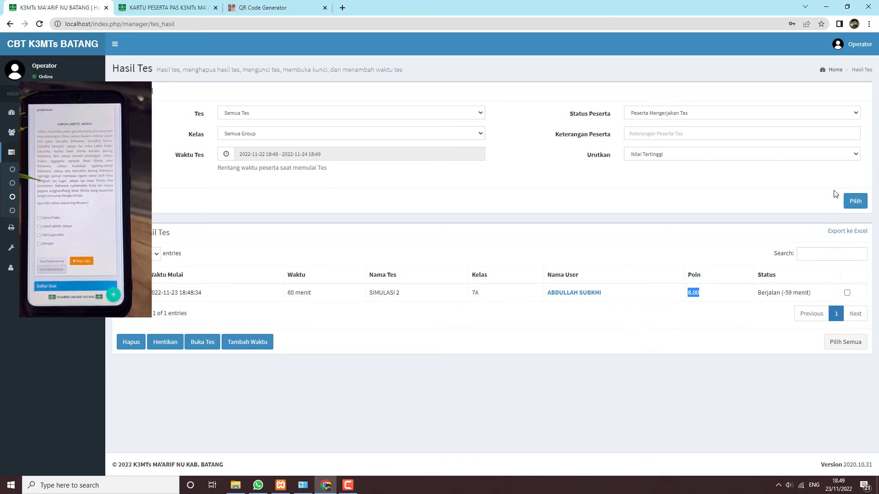
click(862, 202)
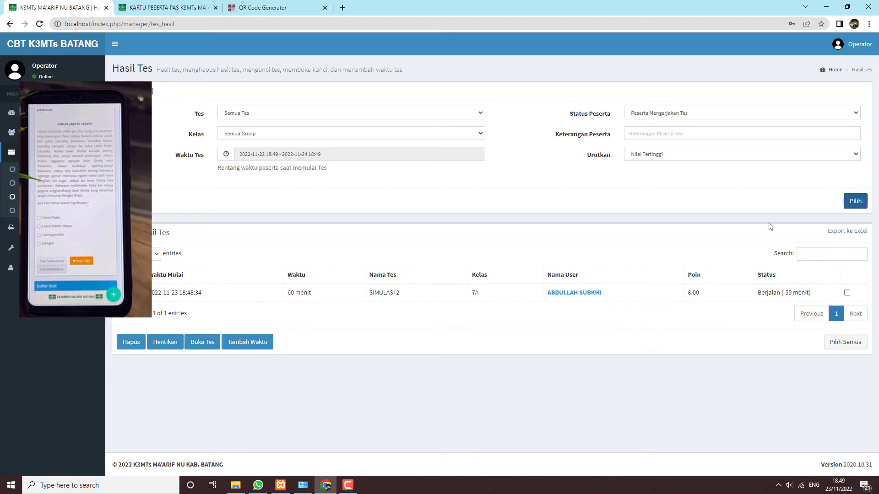
click(40, 24)
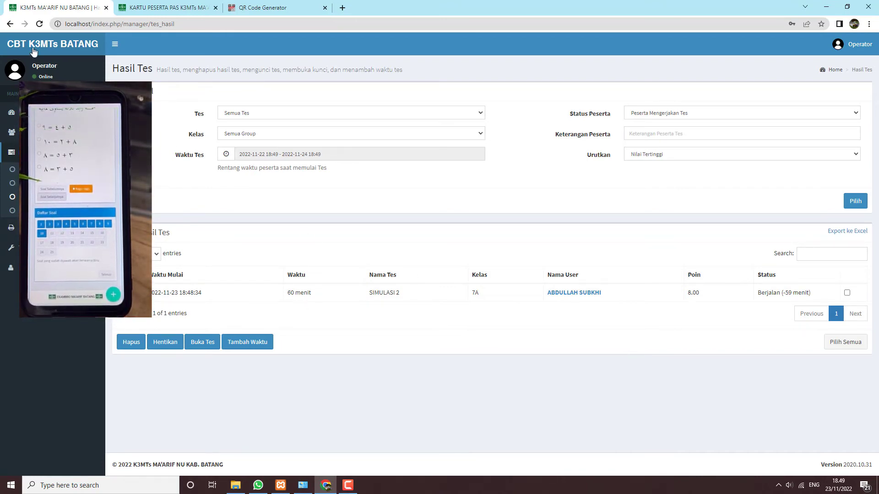
click(38, 25)
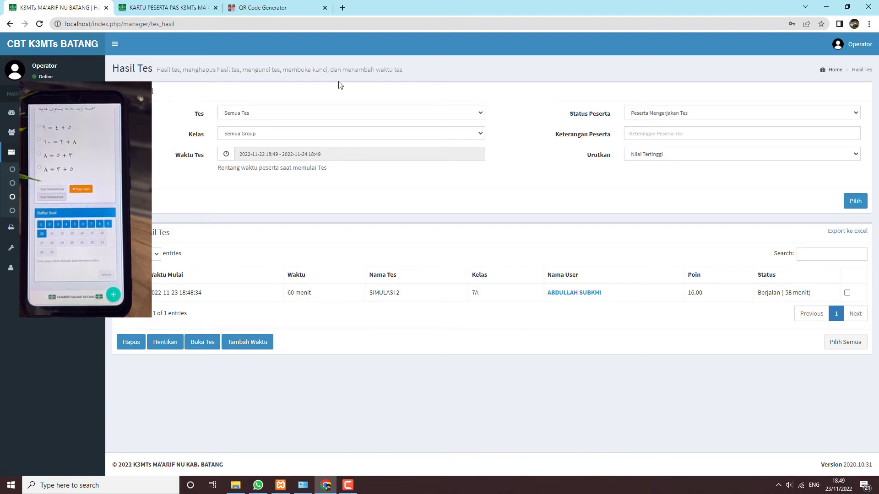
Examine the available test and class filter options for the results, leaving both set to all.
click(302, 112)
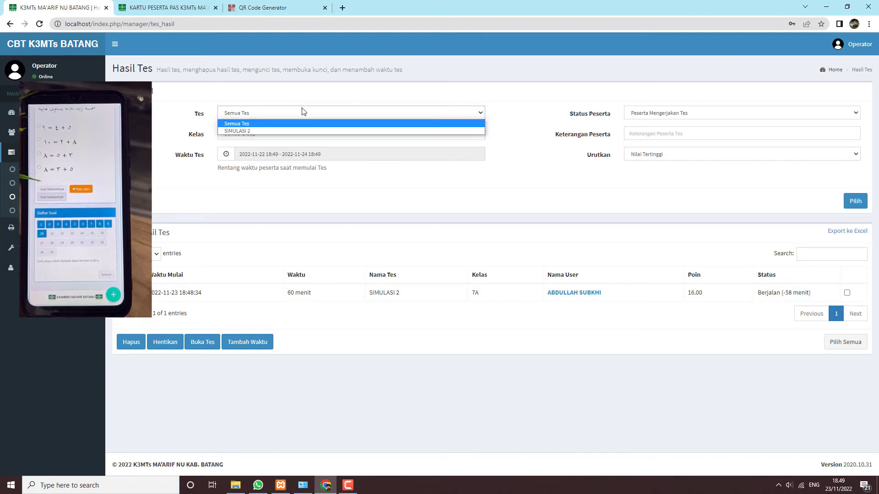
click(286, 90)
click(472, 133)
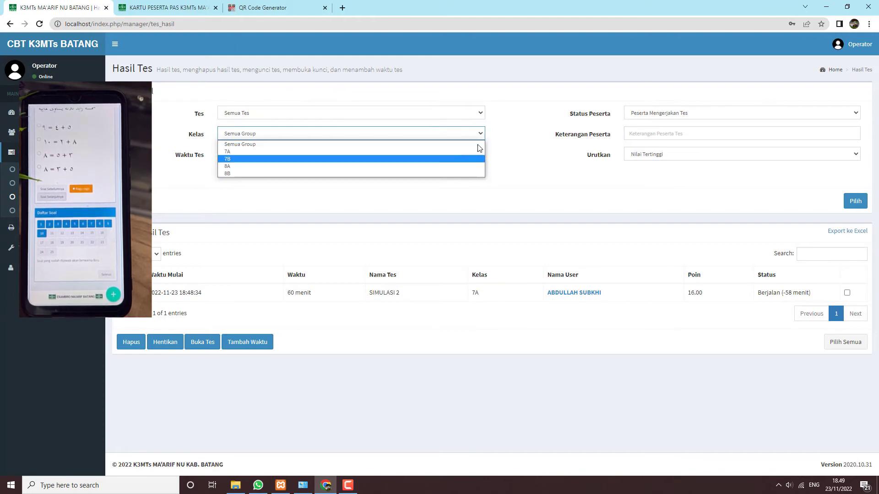
click(530, 142)
click(530, 142)
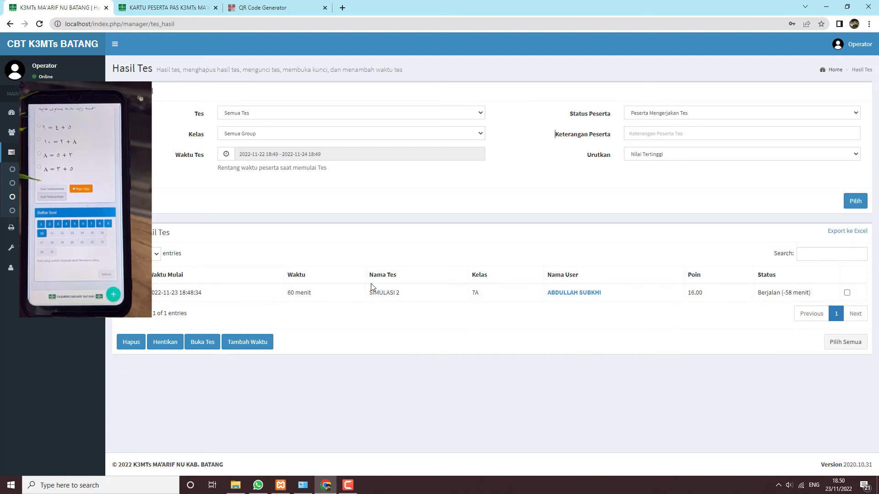
Mark the participant's SIMULASI 2 result and reload the results list to check the test status and points.
click(847, 292)
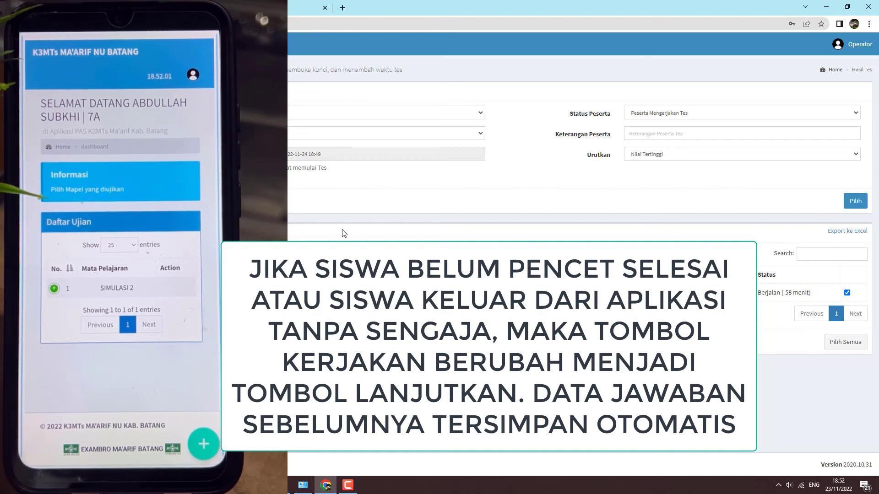
click(864, 204)
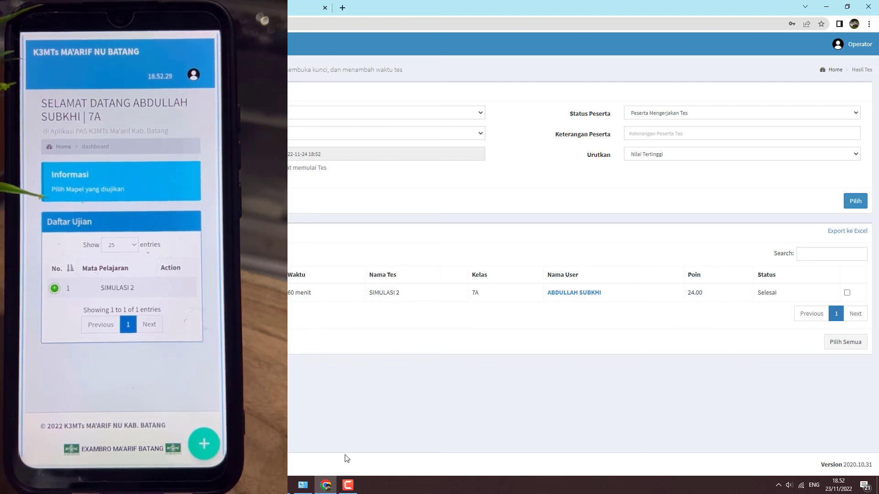
click(348, 485)
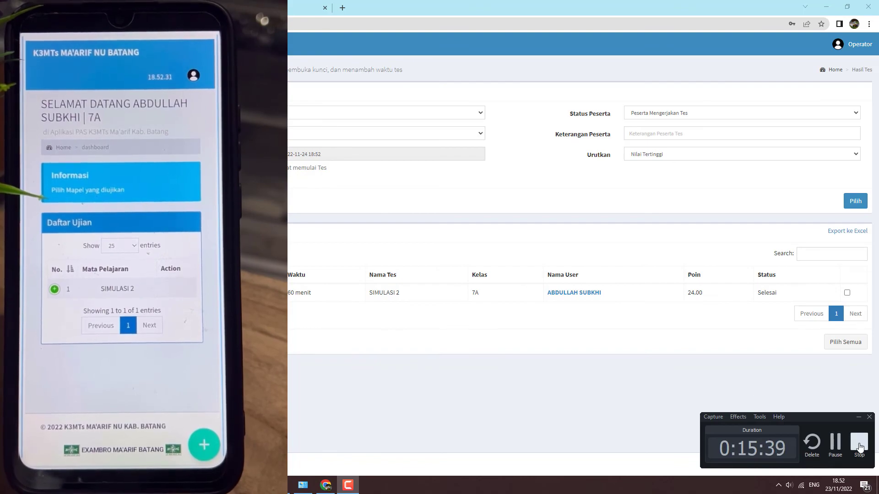